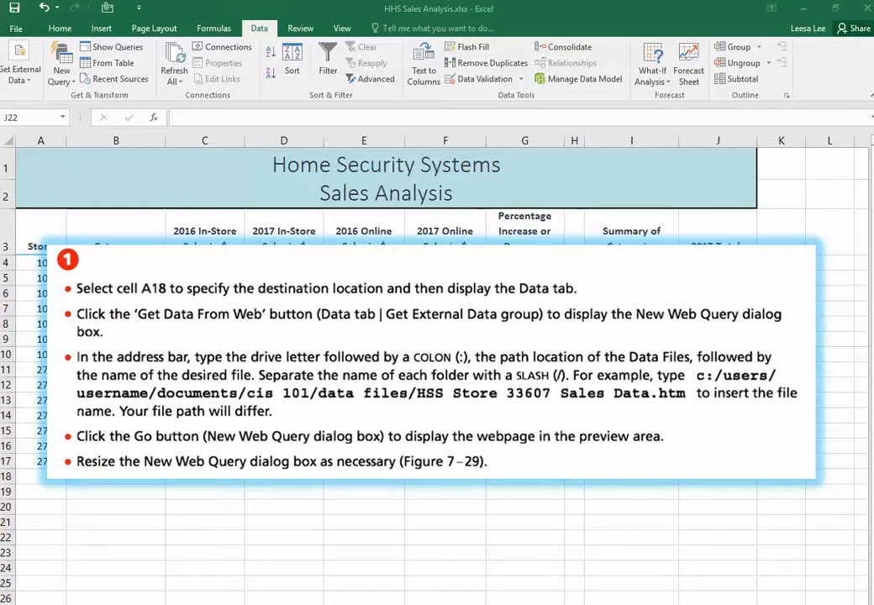
Copy HSS Store 33607 Sales Data.htm from the Module_07 folder inside Excel Student Data Files on the EMTEC (J:) drive
left_click_drag(872, 231, 410, 100)
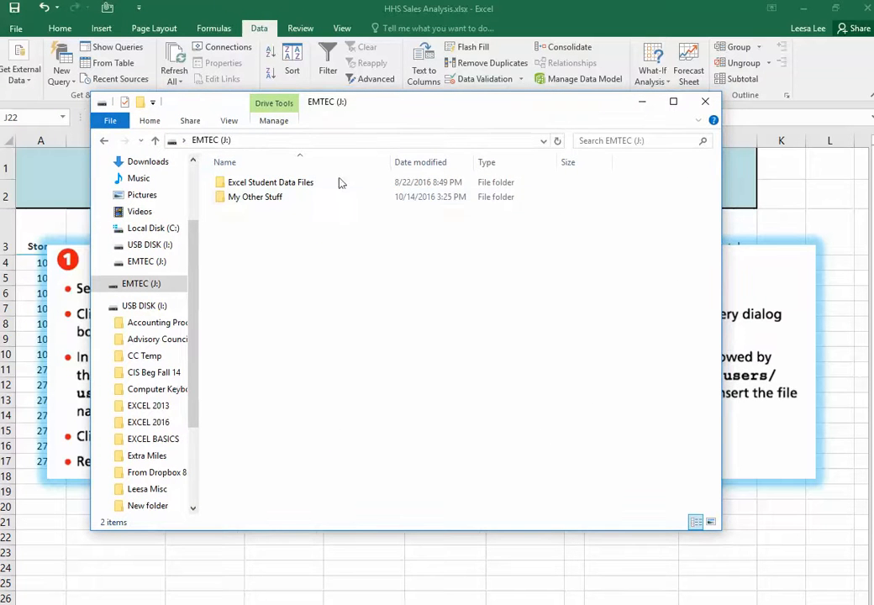
double_click(256, 184)
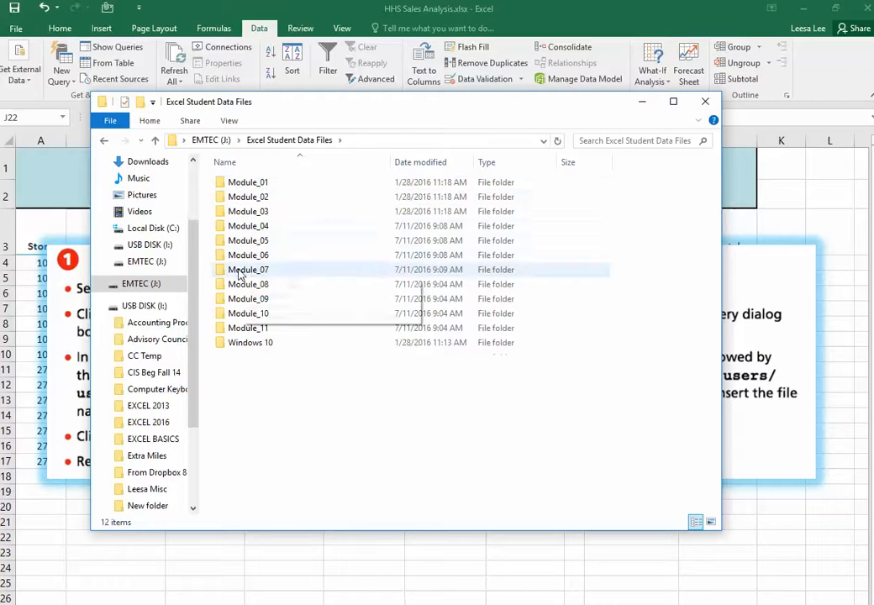
double_click(244, 270)
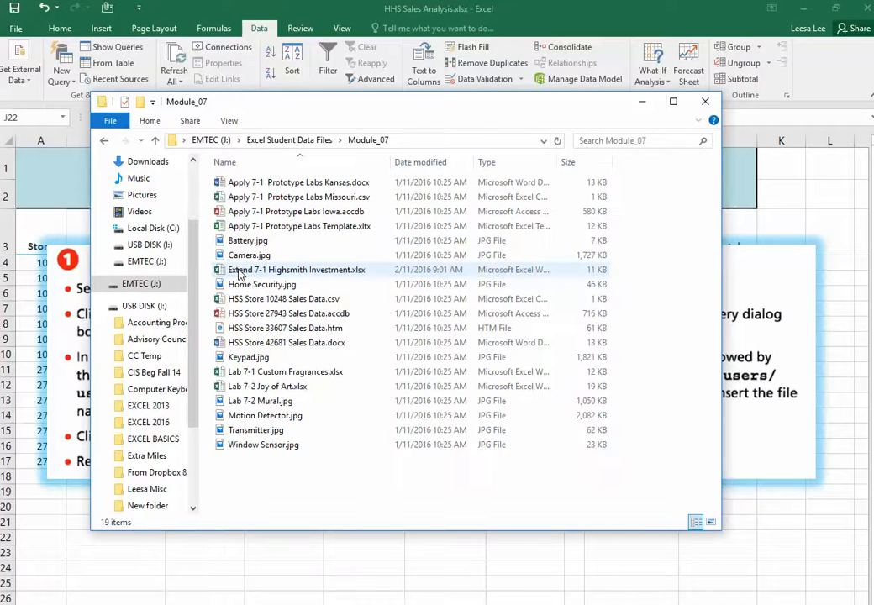
left_click(257, 335)
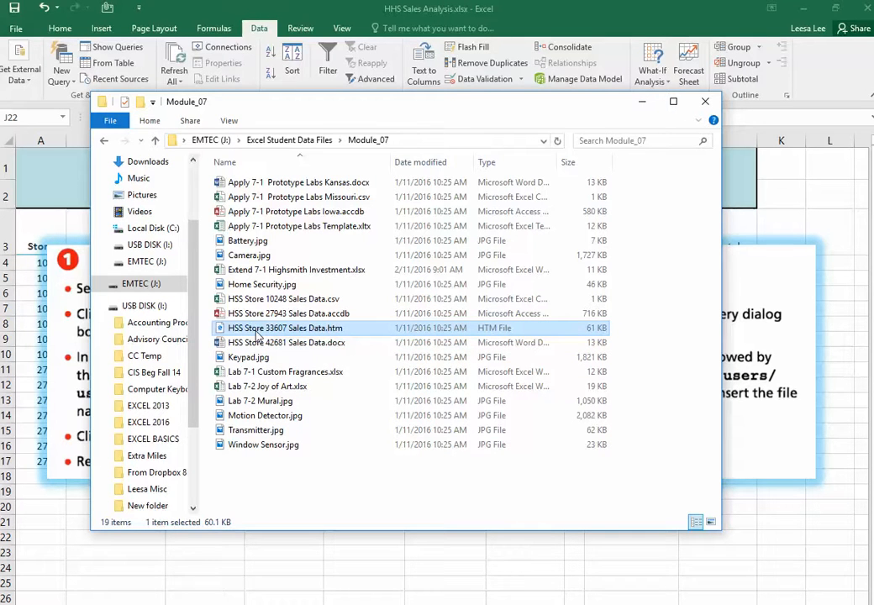
right_click(256, 335)
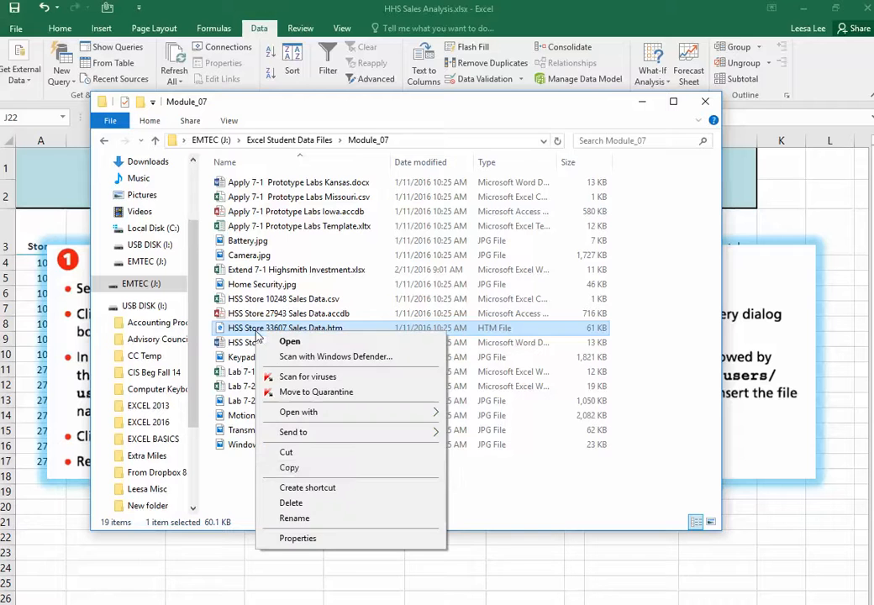
left_click(289, 468)
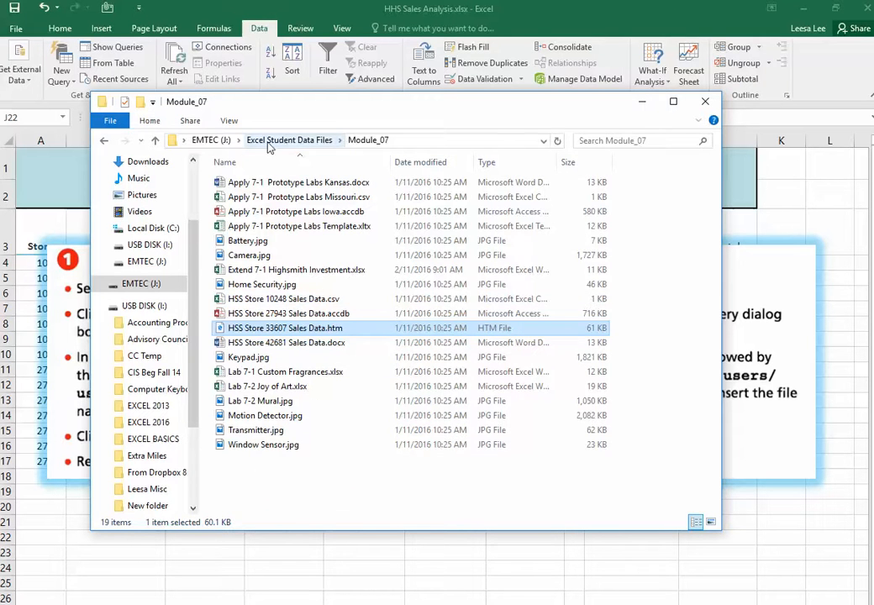
Paste the copied HTM file into the root of the EMTEC (J:) drive and close the file window
left_click(214, 142)
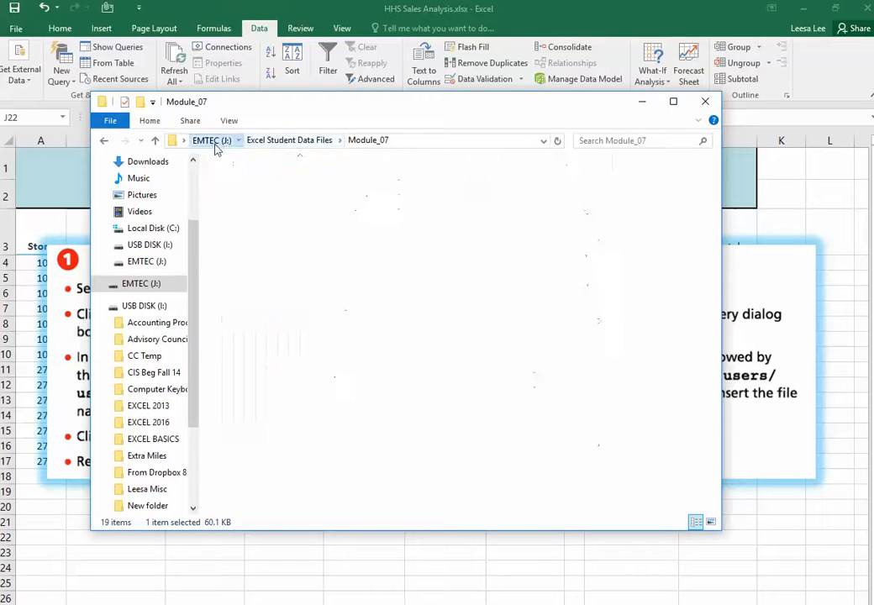
right_click(267, 257)
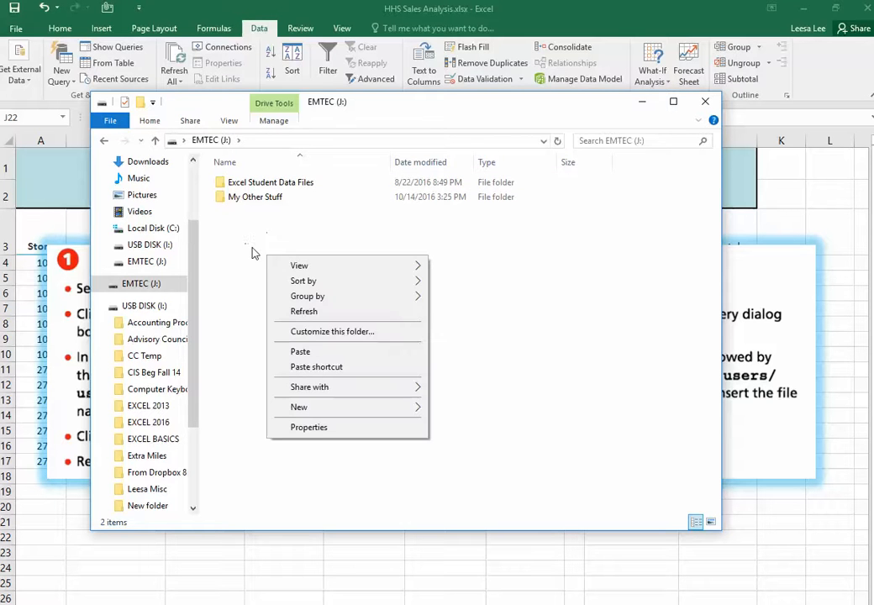
left_click(279, 352)
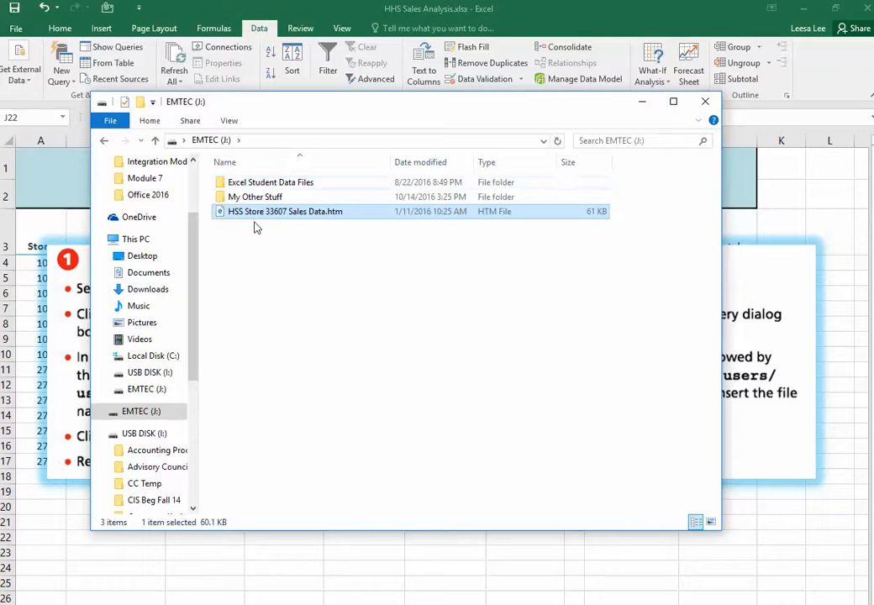
left_click(706, 102)
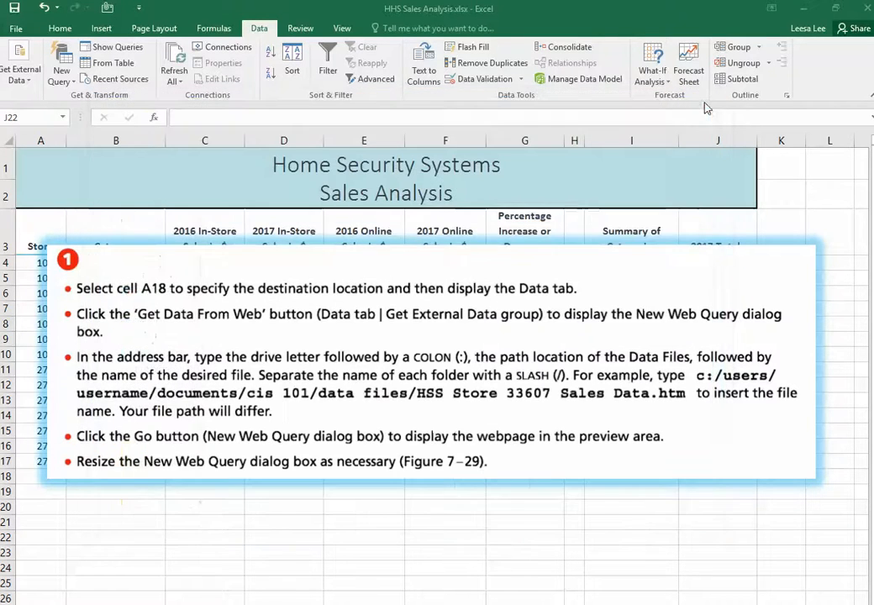
left_click(740, 243)
key("Delete")
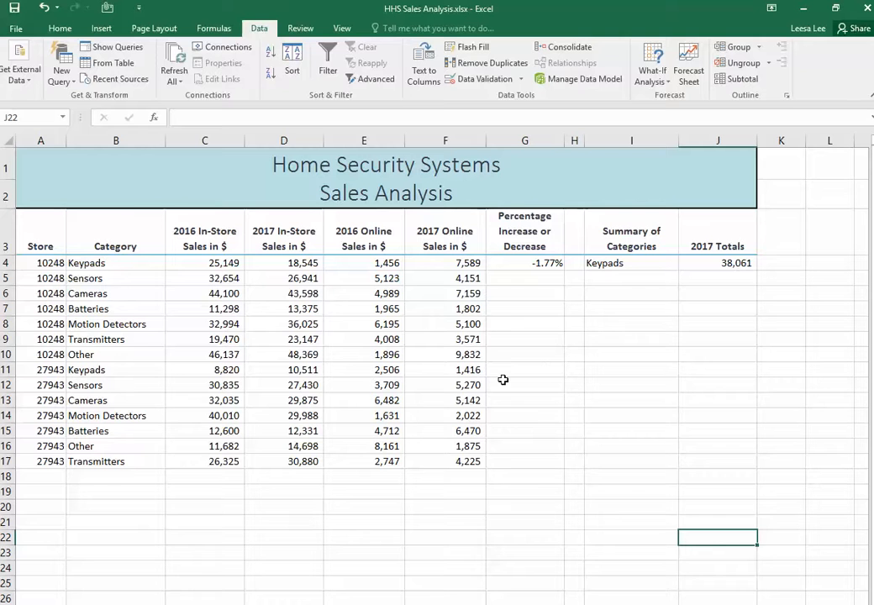
Start a new web query for external data with cell A18 as the destination
left_click(51, 475)
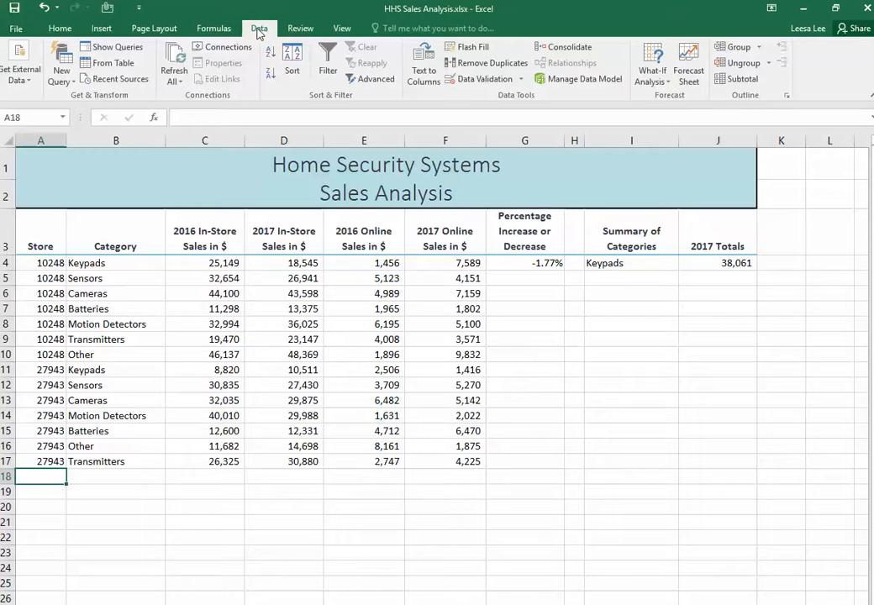
left_click(24, 81)
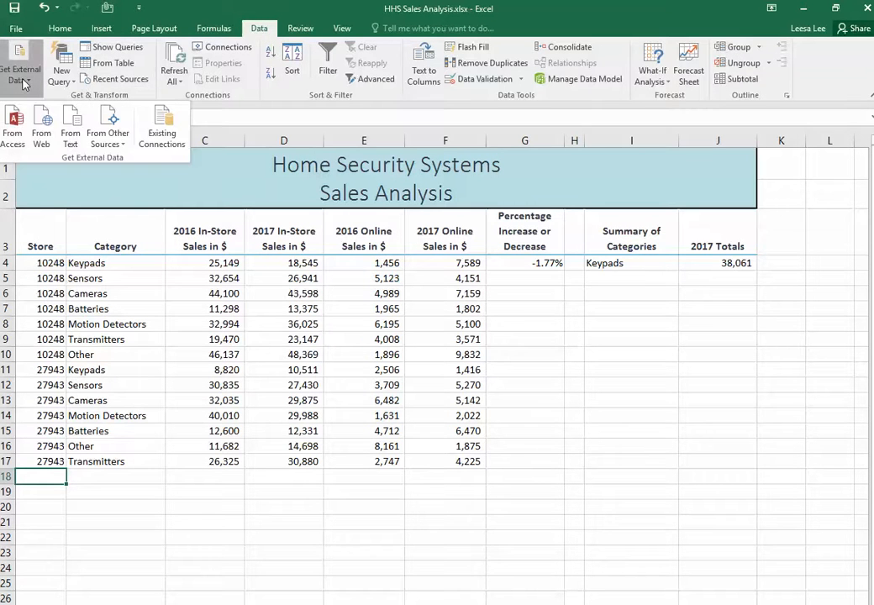
left_click(38, 117)
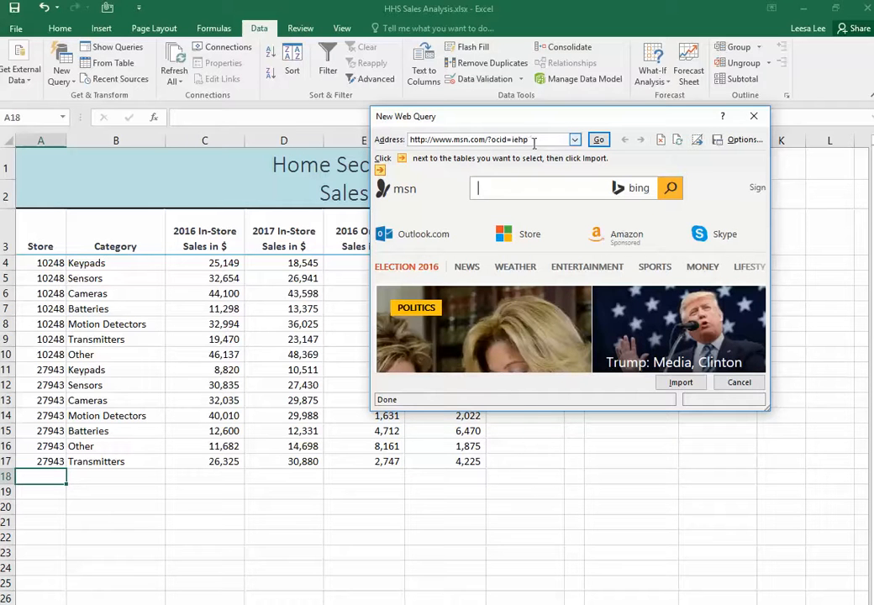
Load the page j:/hss store 33607 sales data.htm in the web query preview
left_click_drag(535, 140, 387, 144)
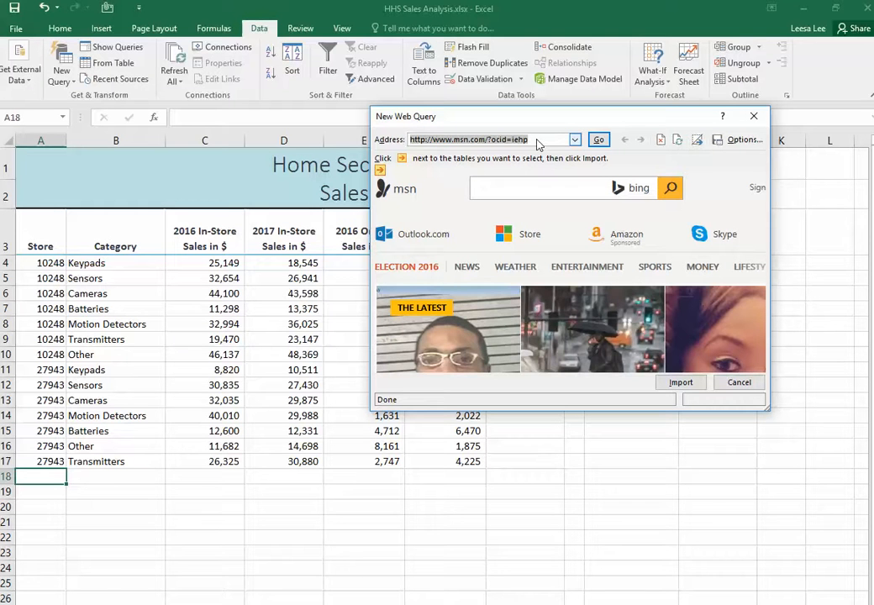
key("Delete")
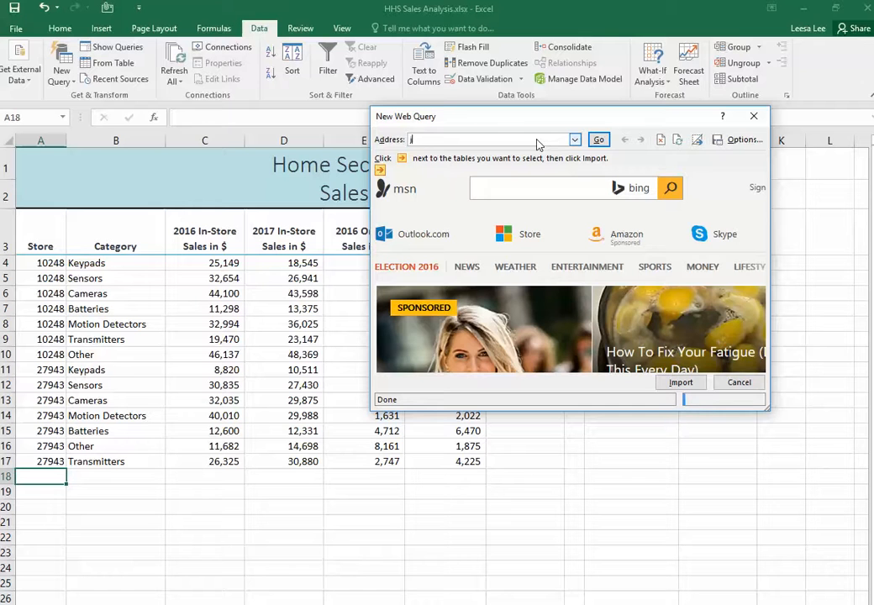
type("j:/")
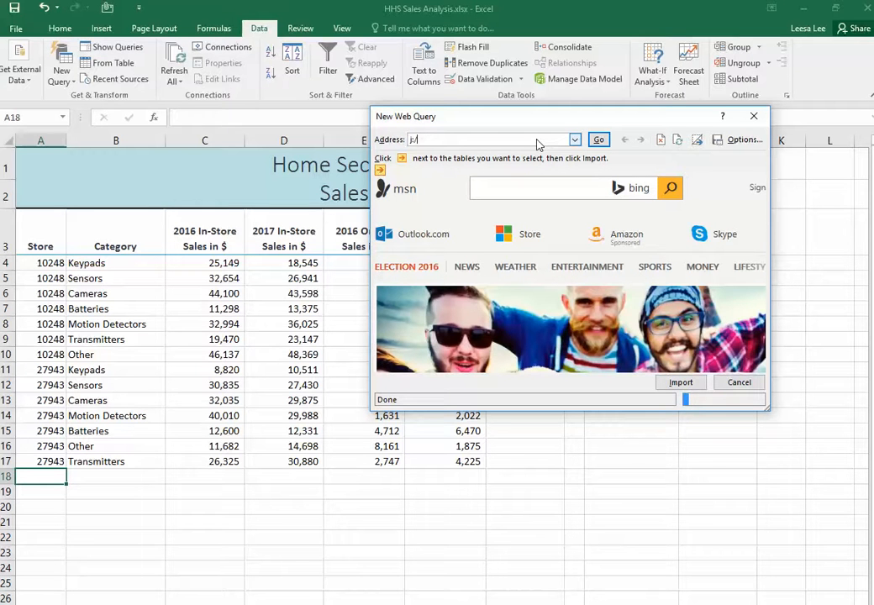
type("hss store 3")
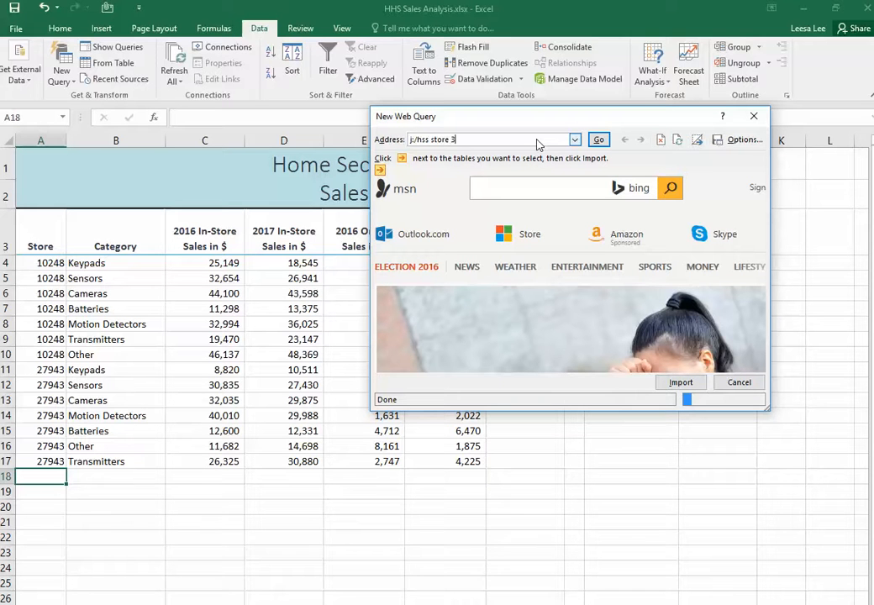
type("3607 sales data.htm")
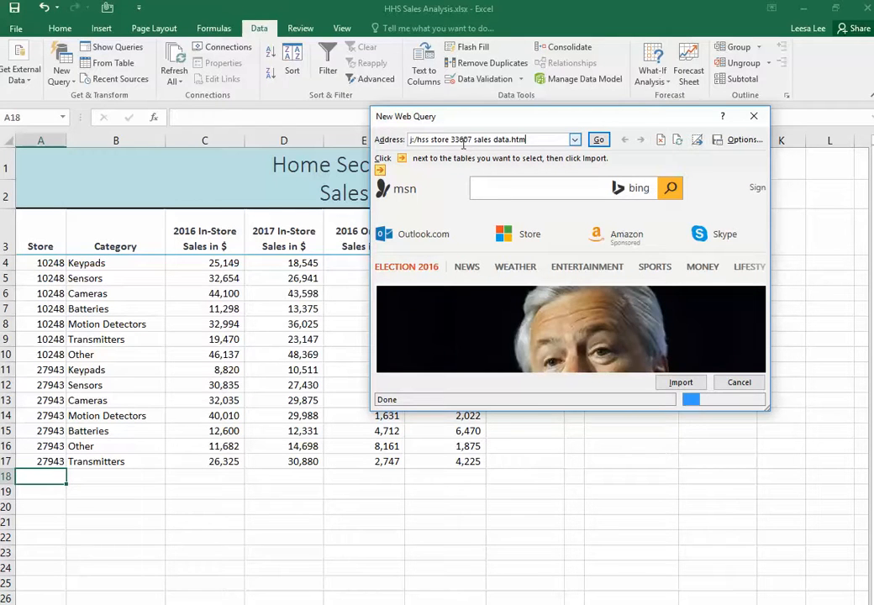
left_click(598, 140)
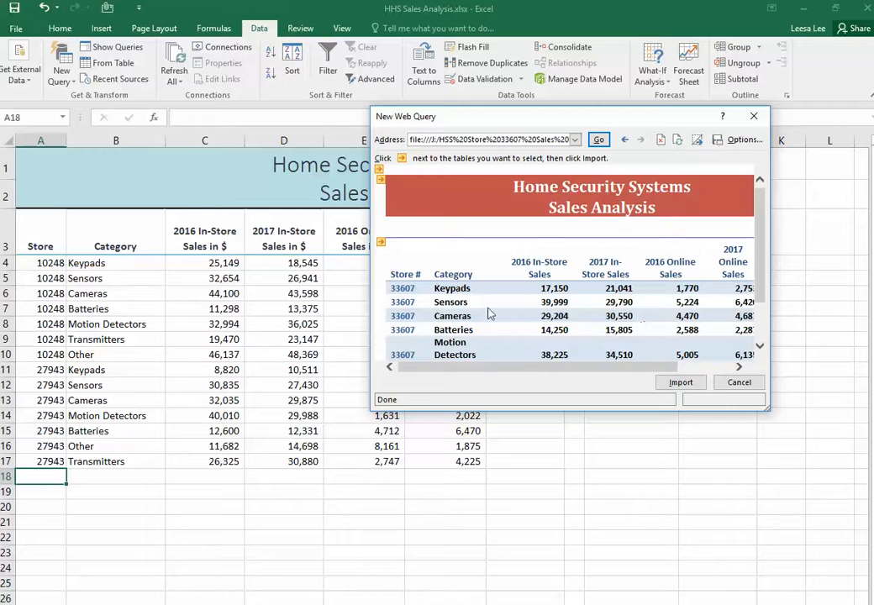
Import the page's store sales table into the existing worksheet at A18, with Adjust column width turned off
left_click(382, 244)
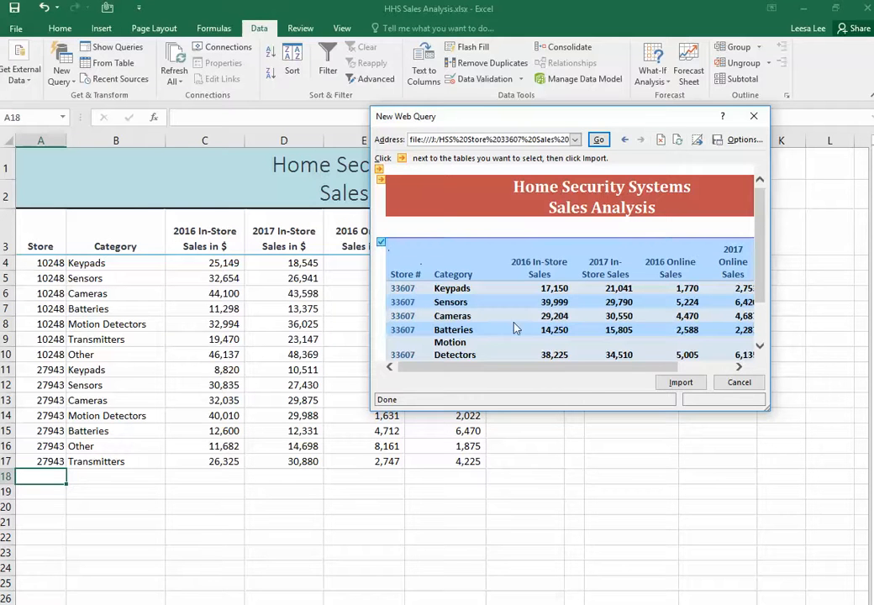
left_click(687, 386)
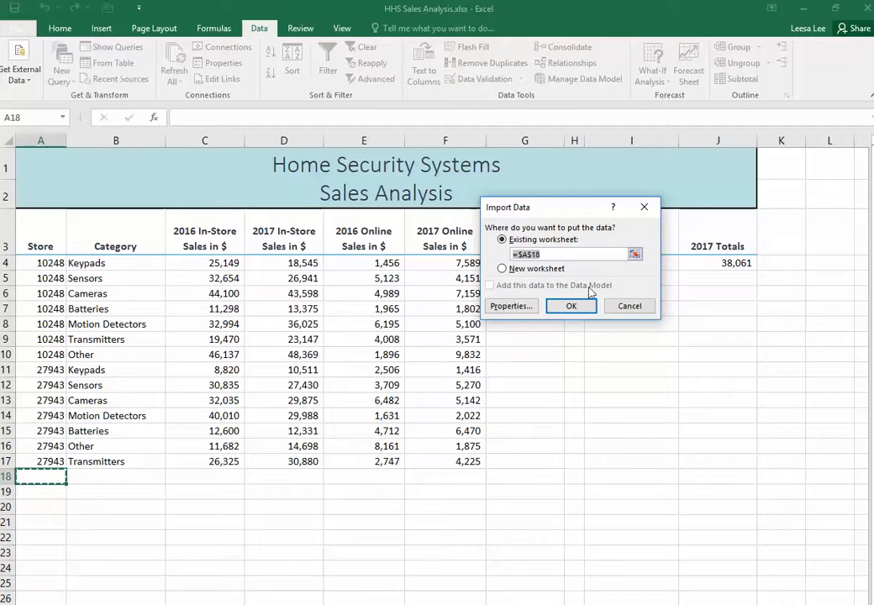
left_click(509, 308)
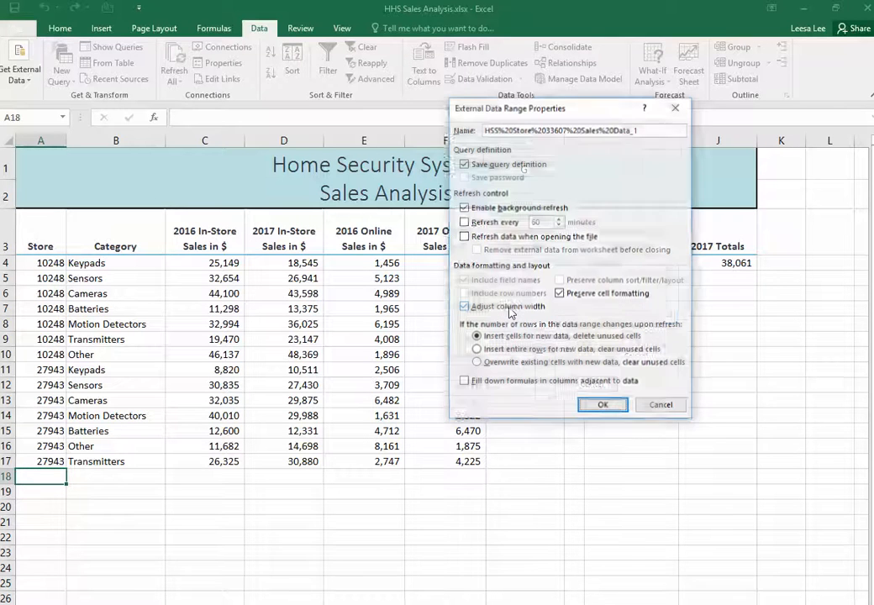
left_click(464, 308)
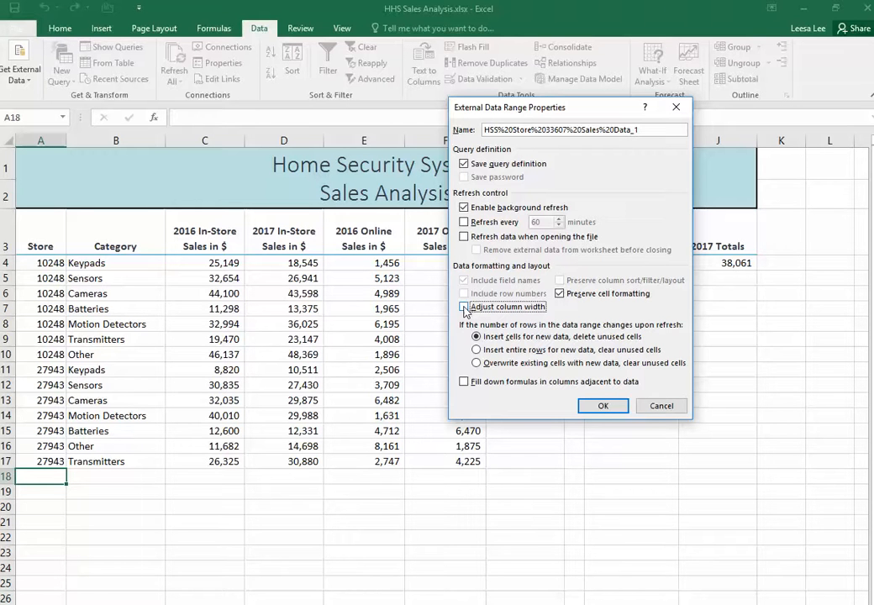
left_click(603, 406)
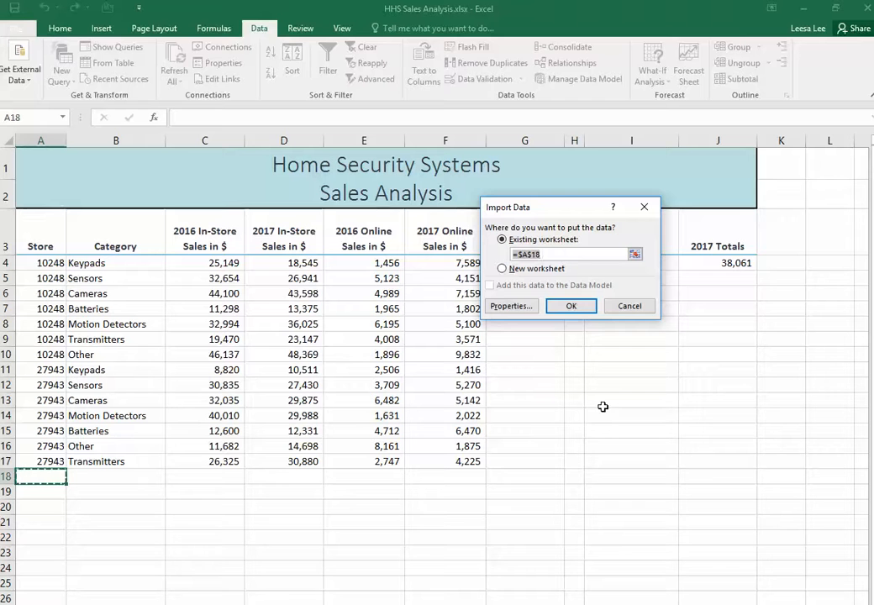
left_click(573, 308)
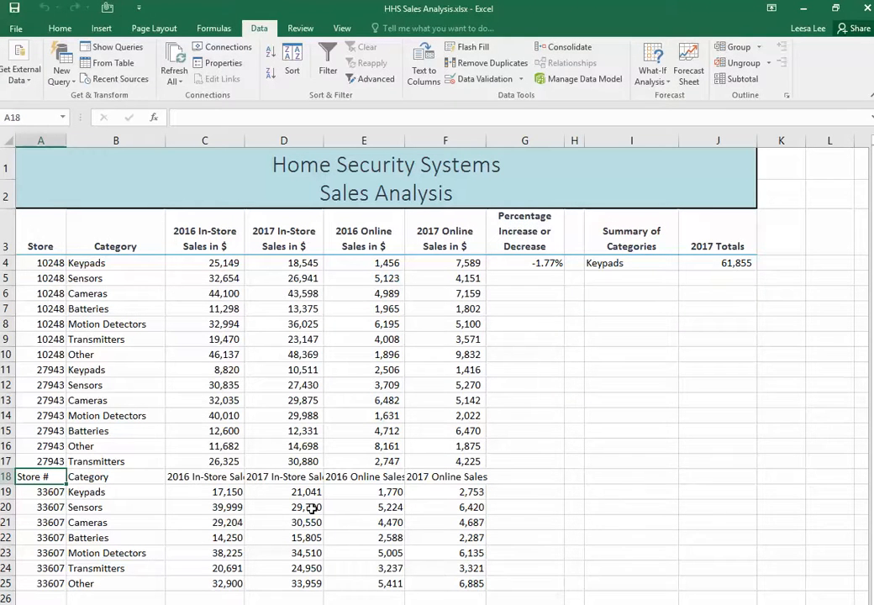
Delete row 18, which holds the imported column headings
type("#")
right_click(6, 476)
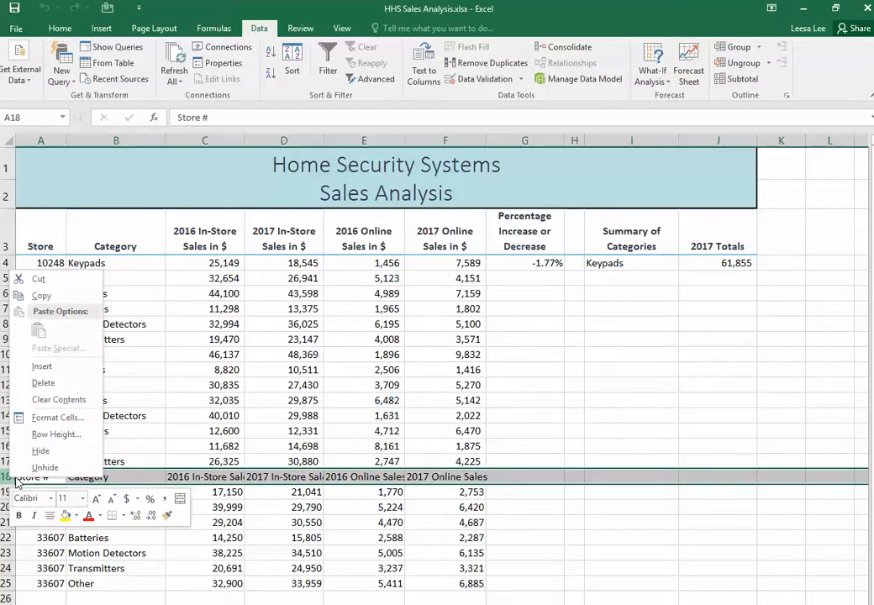
left_click(40, 385)
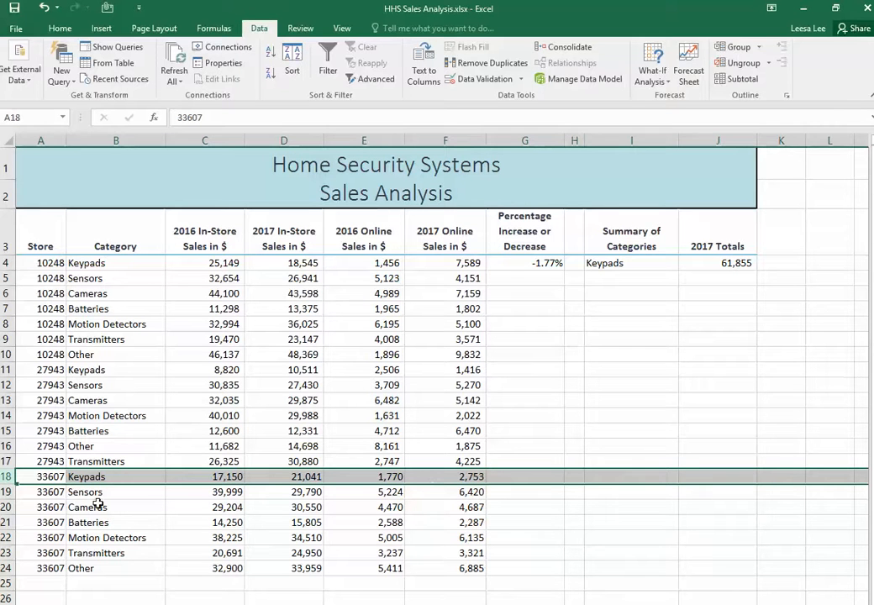
Copy the formatting of A17:F17 onto the imported data in A18:F24 with Format Painter, and deselect the range
left_click(41, 461)
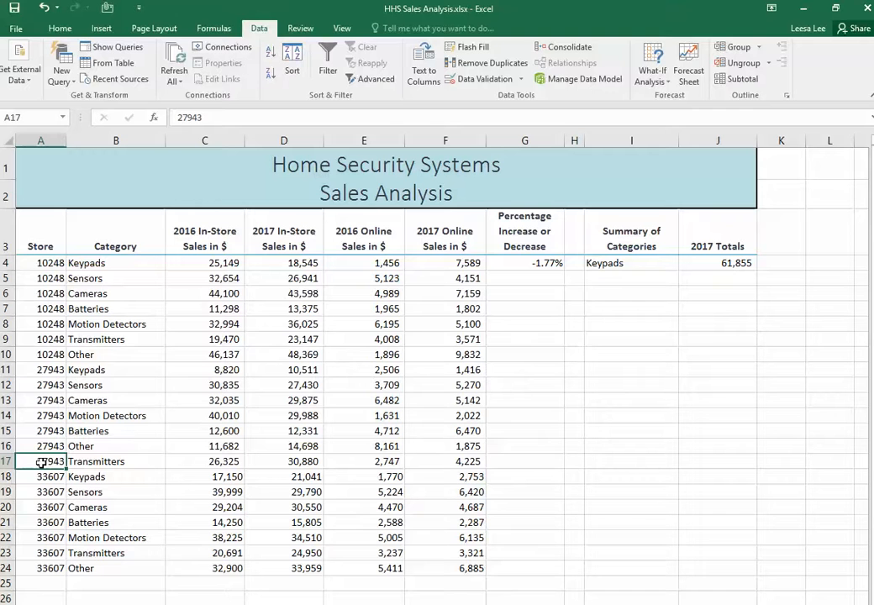
left_click_drag(40, 461, 61, 462)
left_click_drag(37, 461, 436, 473)
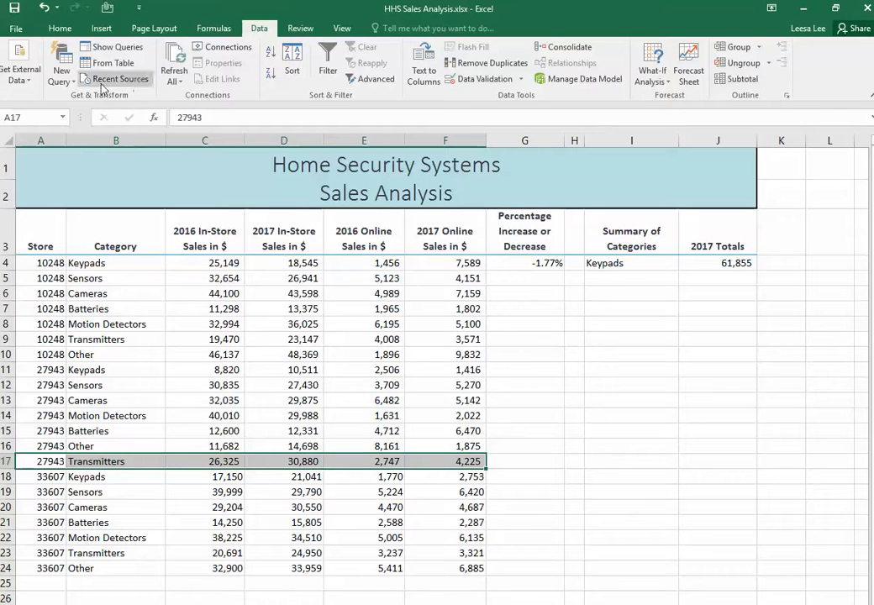
left_click(57, 27)
left_click(36, 78)
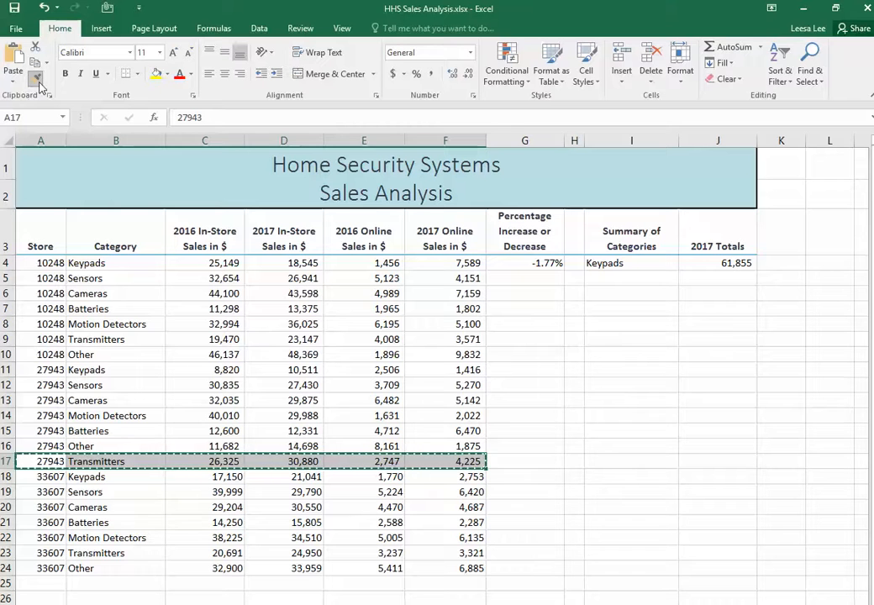
left_click_drag(32, 477, 452, 568)
left_click(433, 553)
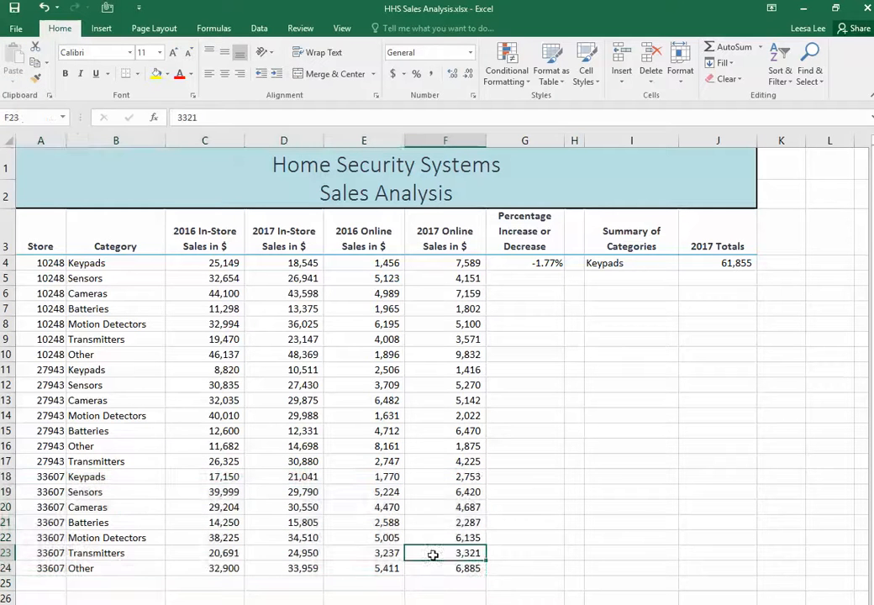